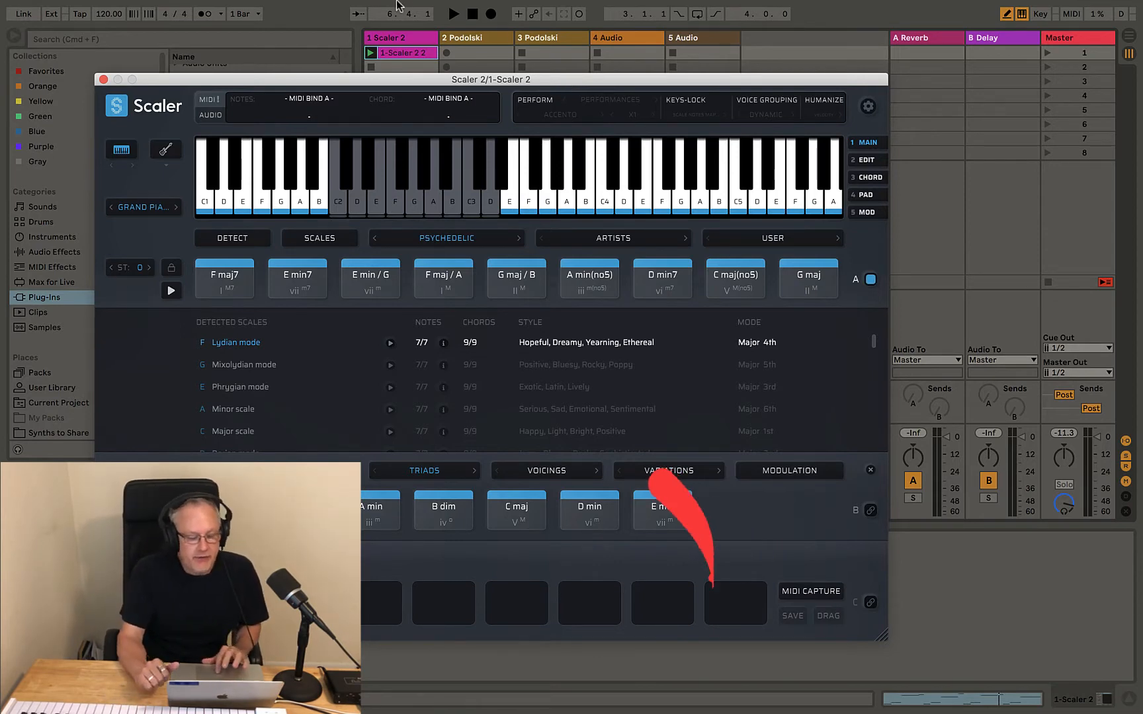
Play the Psychedelic chord progression from the Scaler 2 clip, then stop the transport
click(369, 53)
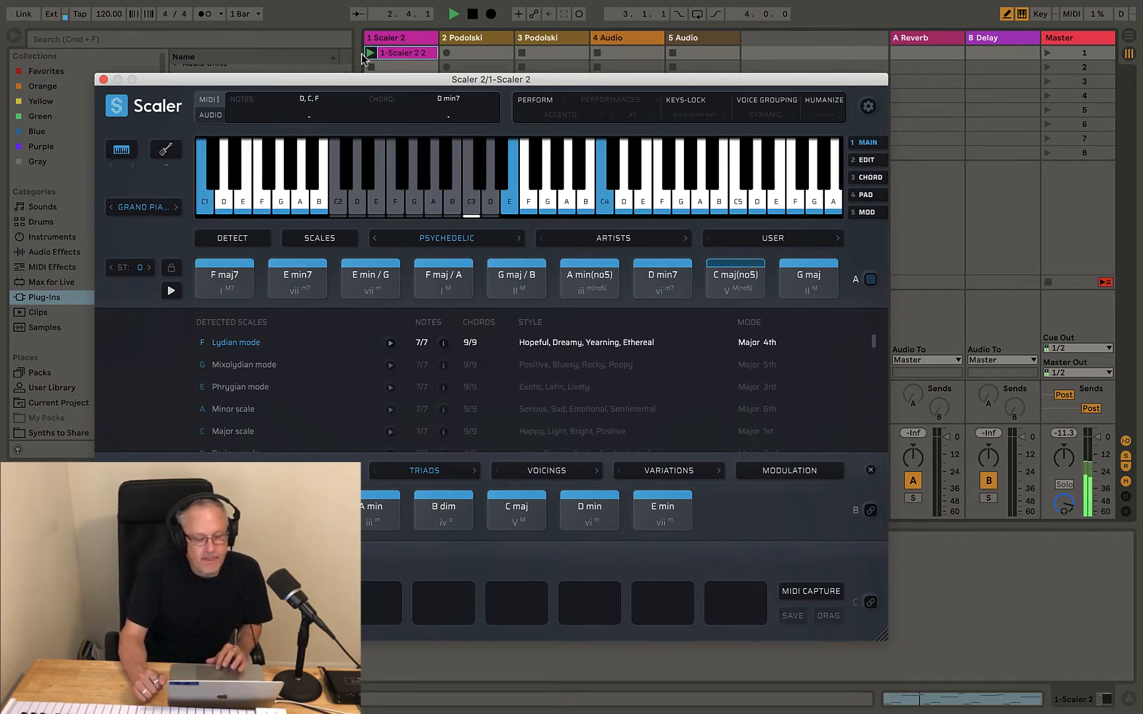
drag(332, 76, 504, 73)
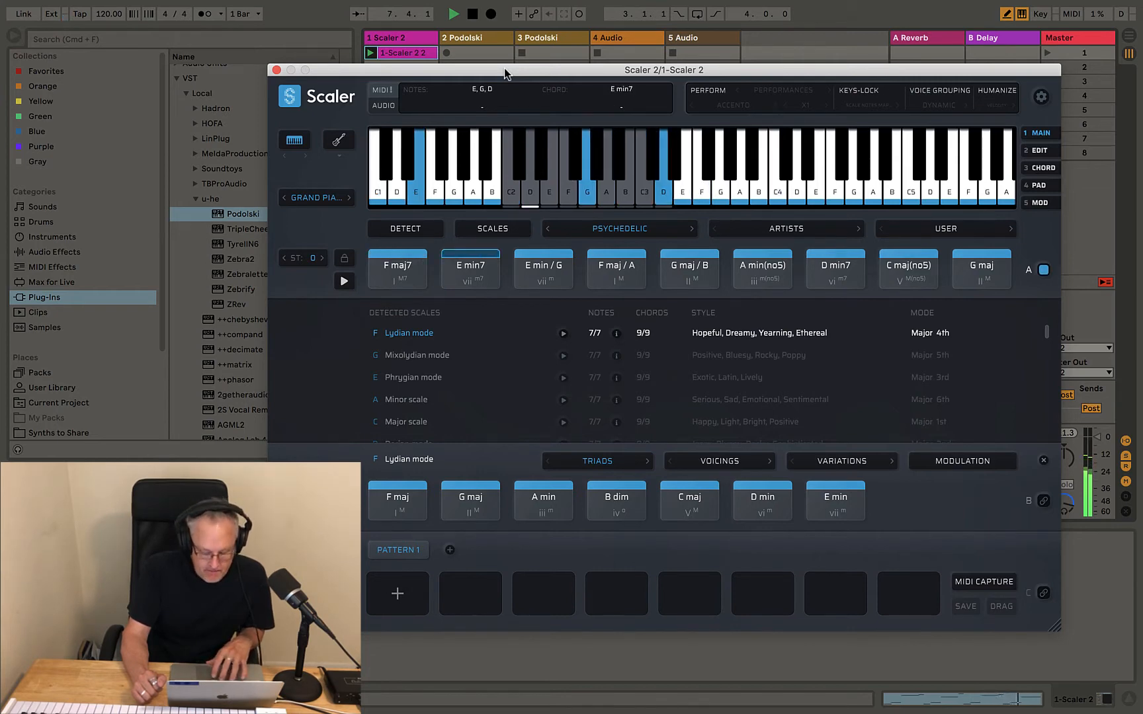
key(space)
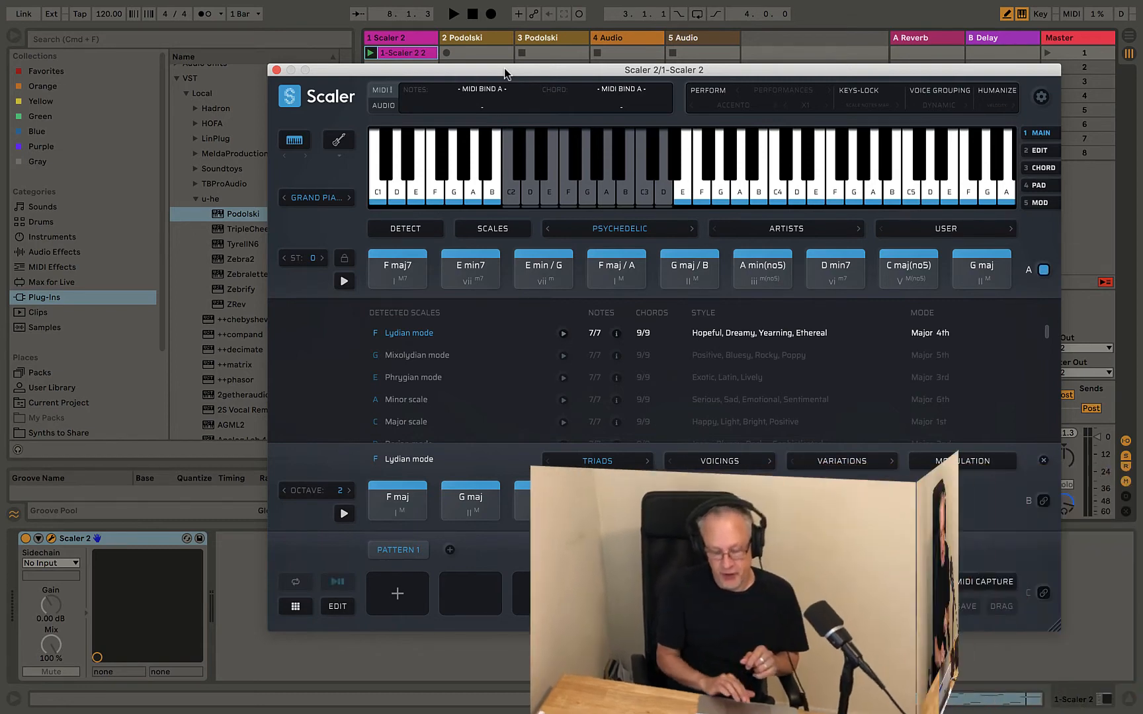
Capture the Scaler clip's chords with MIDI CAPTURE during playback, then stop the capture
click(970, 580)
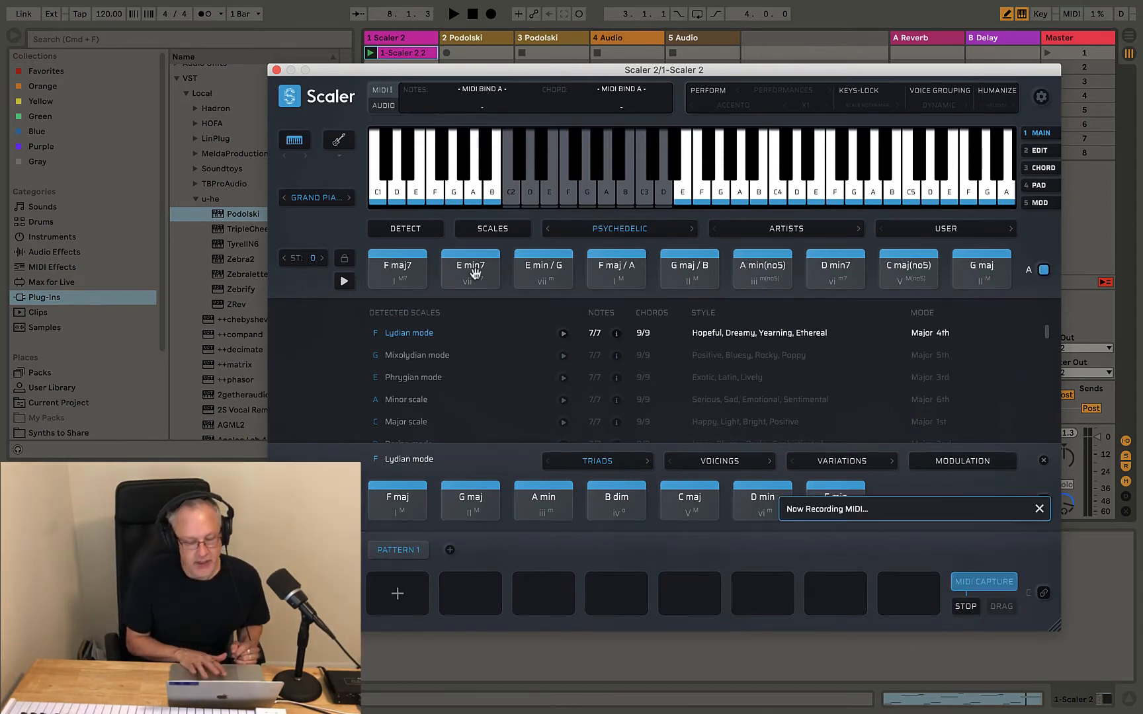
drag(372, 77, 482, 92)
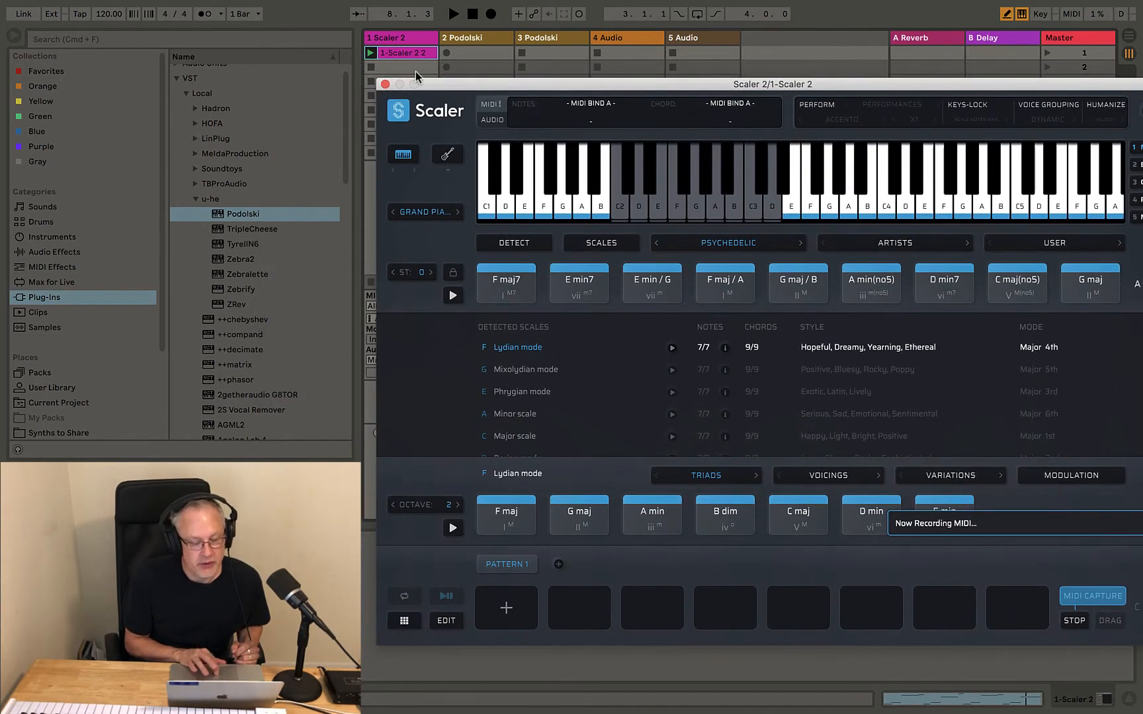
click(369, 53)
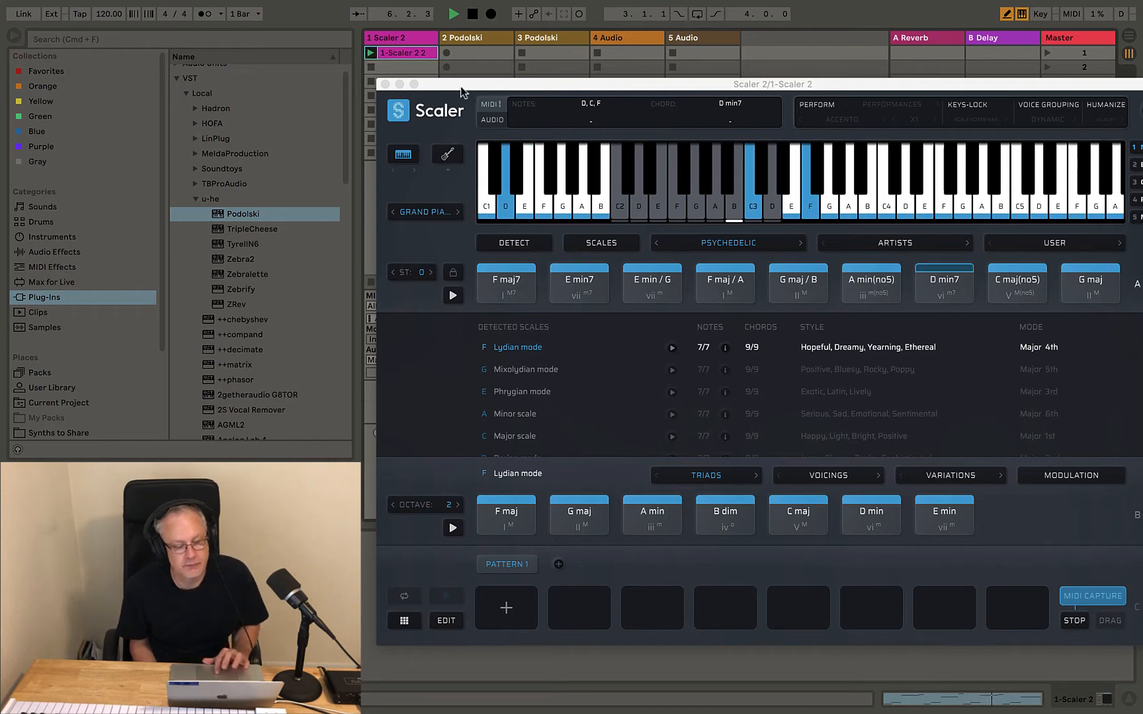
drag(460, 87, 546, 62)
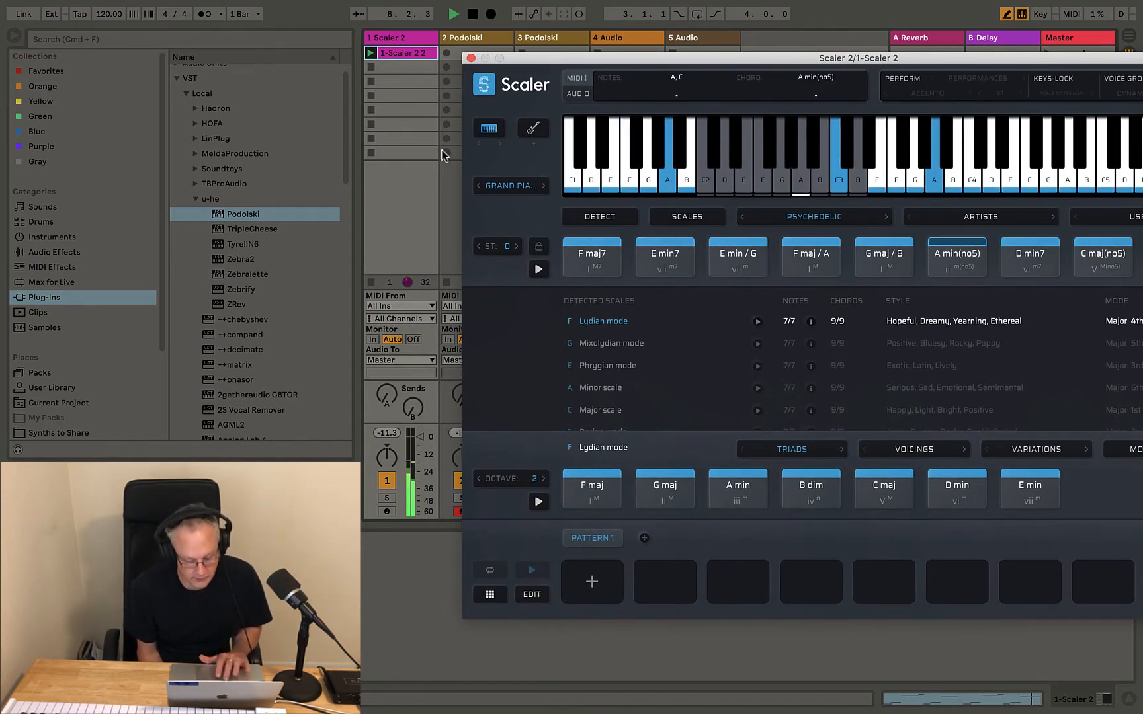
key(space)
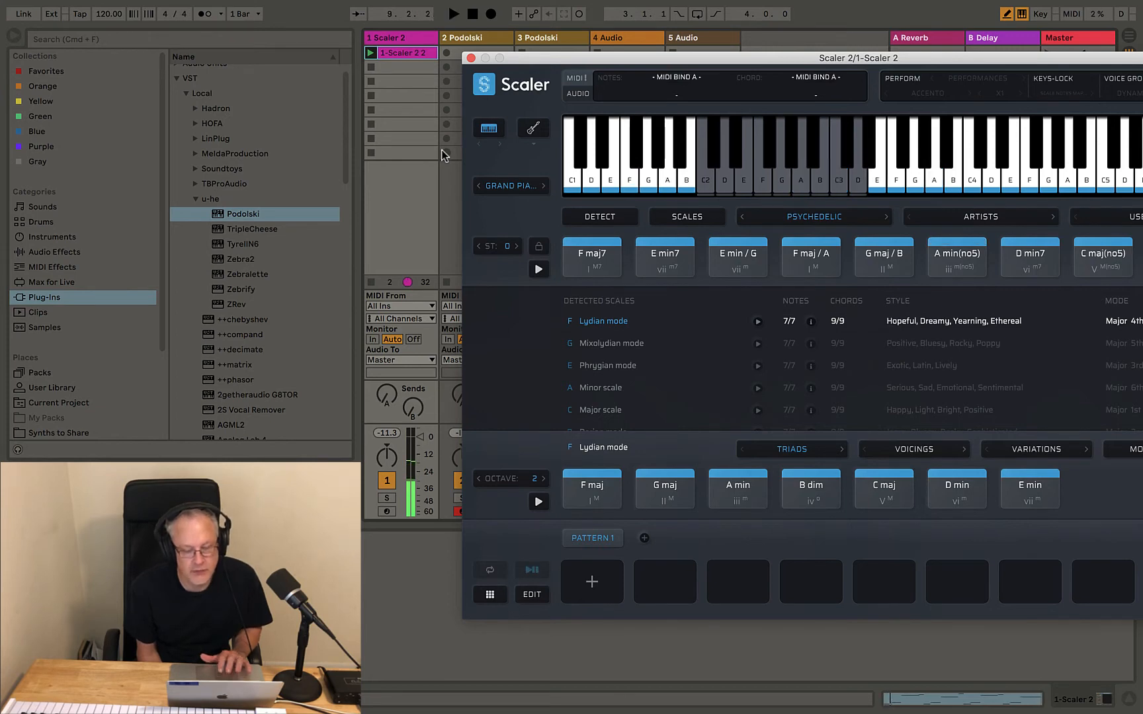
drag(599, 58, 328, 74)
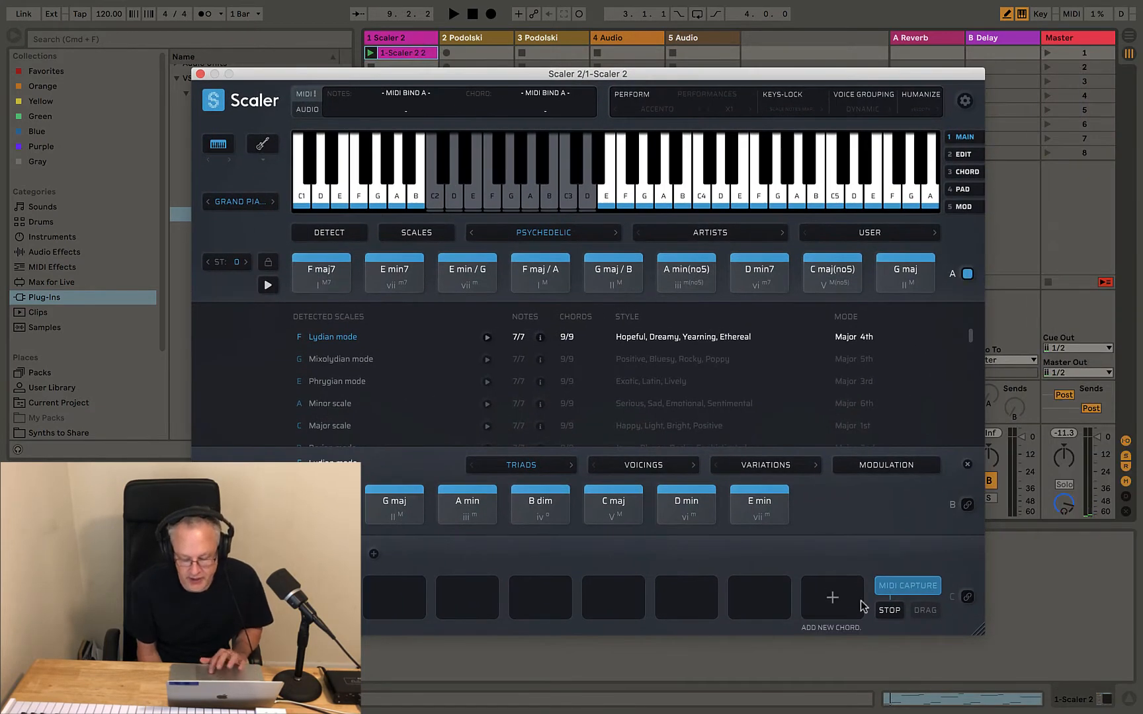
click(890, 612)
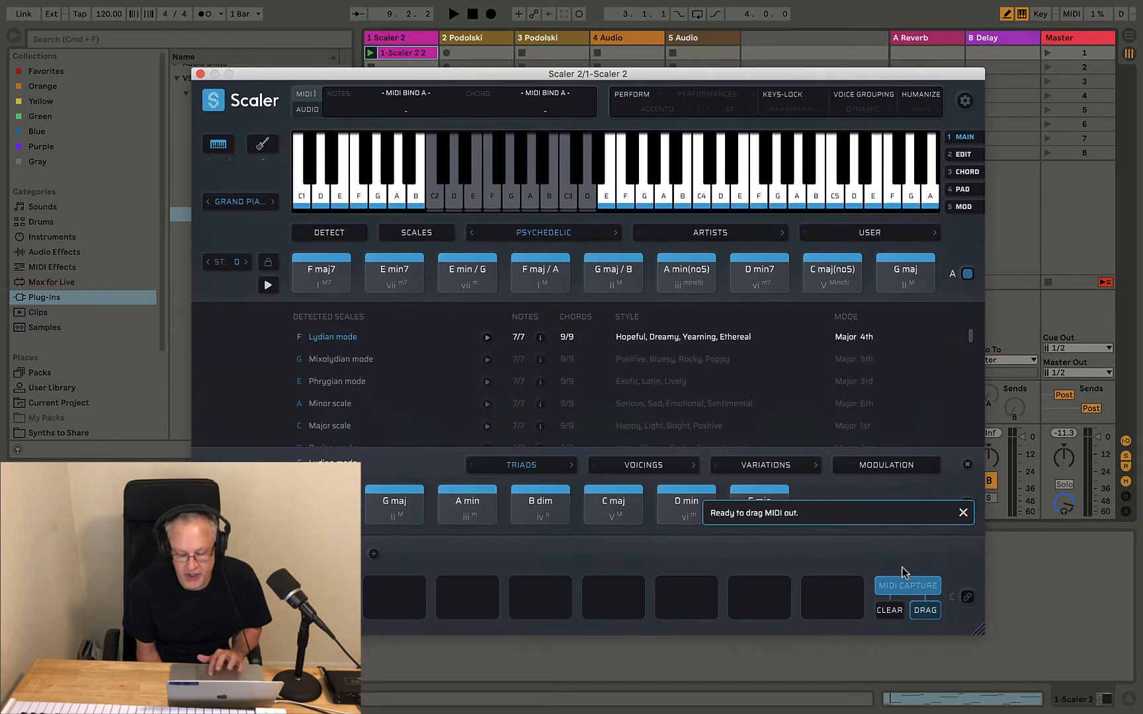
Drop the captured MIDI into track 2's slot and show its 9-bar notes in the clip editor
drag(466, 73, 415, 94)
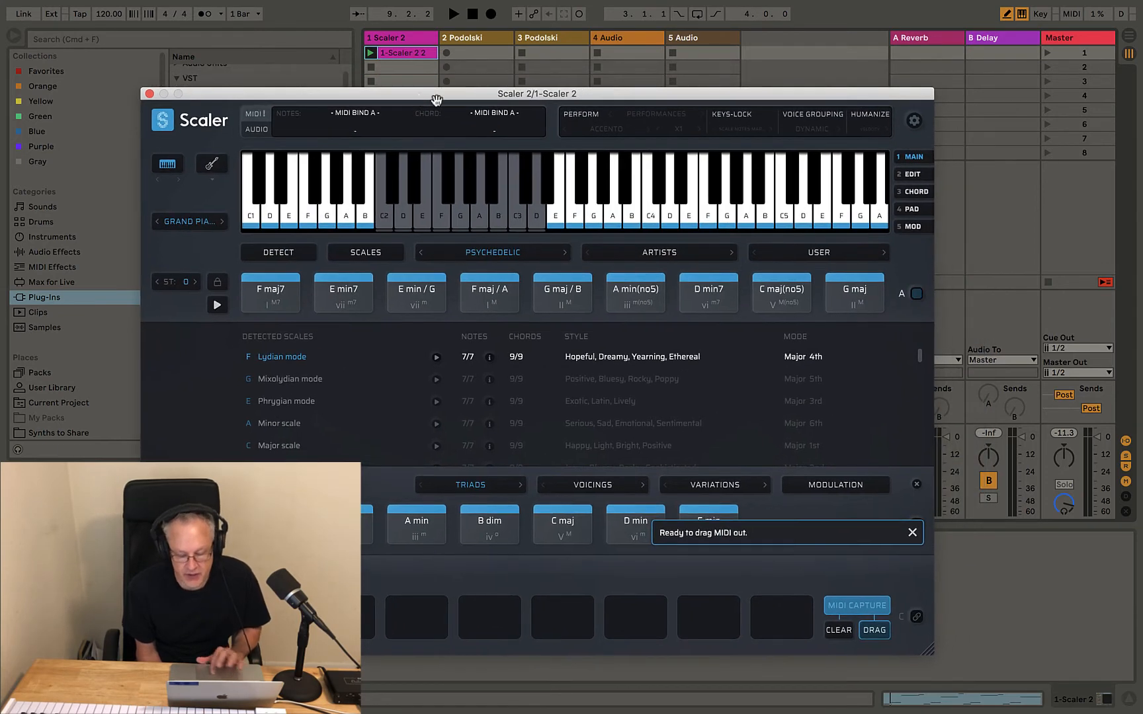
drag(863, 627, 473, 54)
double_click(471, 55)
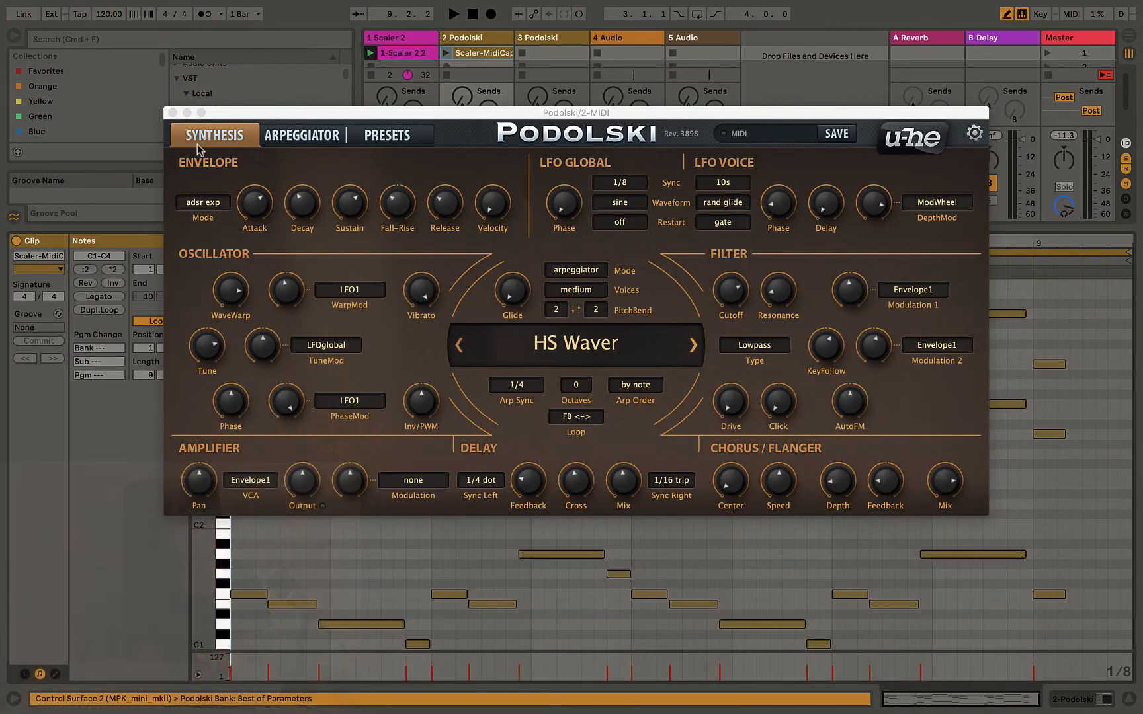
click(172, 114)
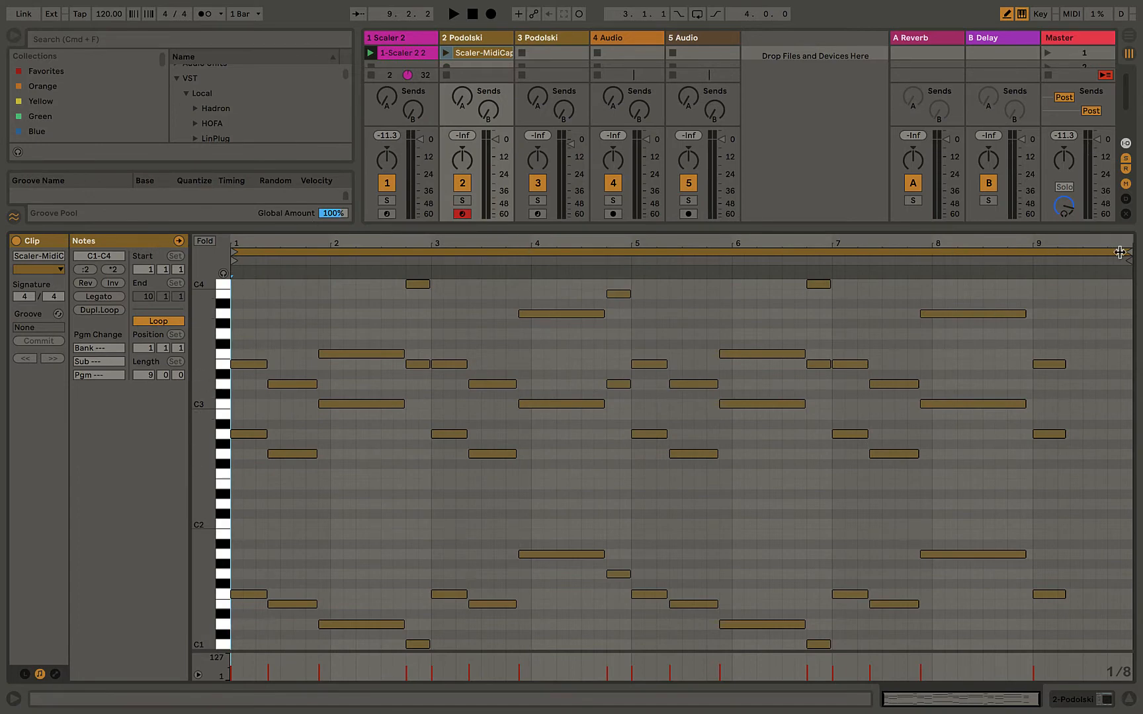
Trim the clip loop to end at bar 9, copy it to 3 Podolski, and launch track 2's clip
drag(1128, 252, 1029, 255)
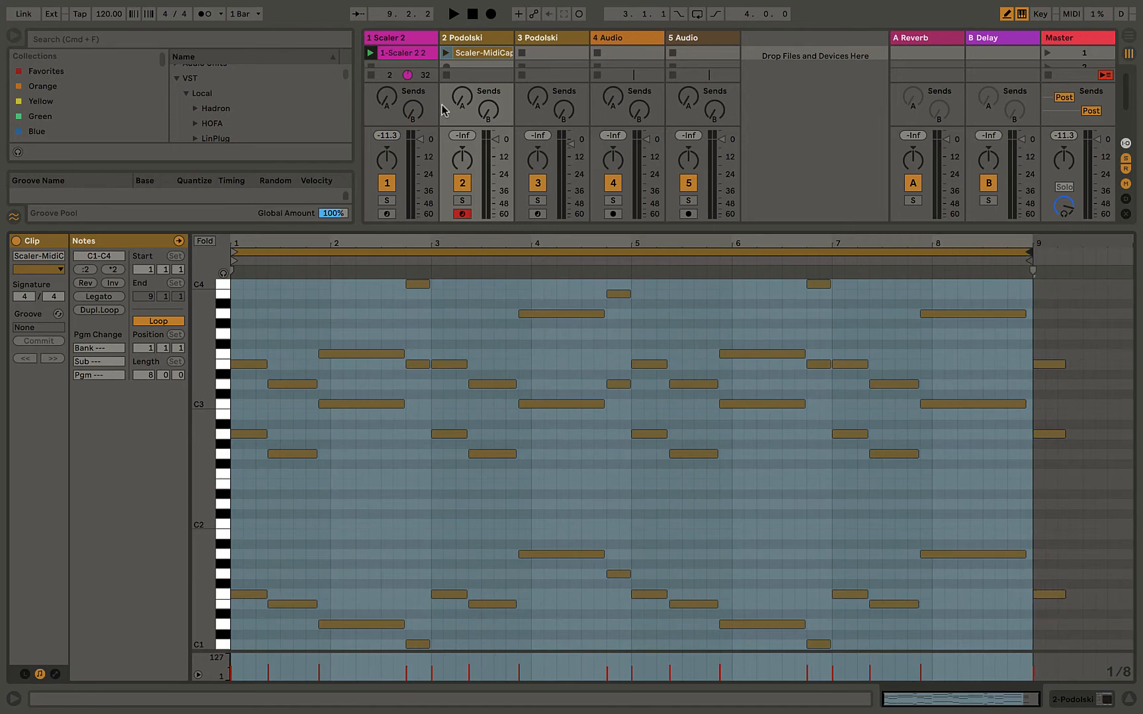
click(464, 56)
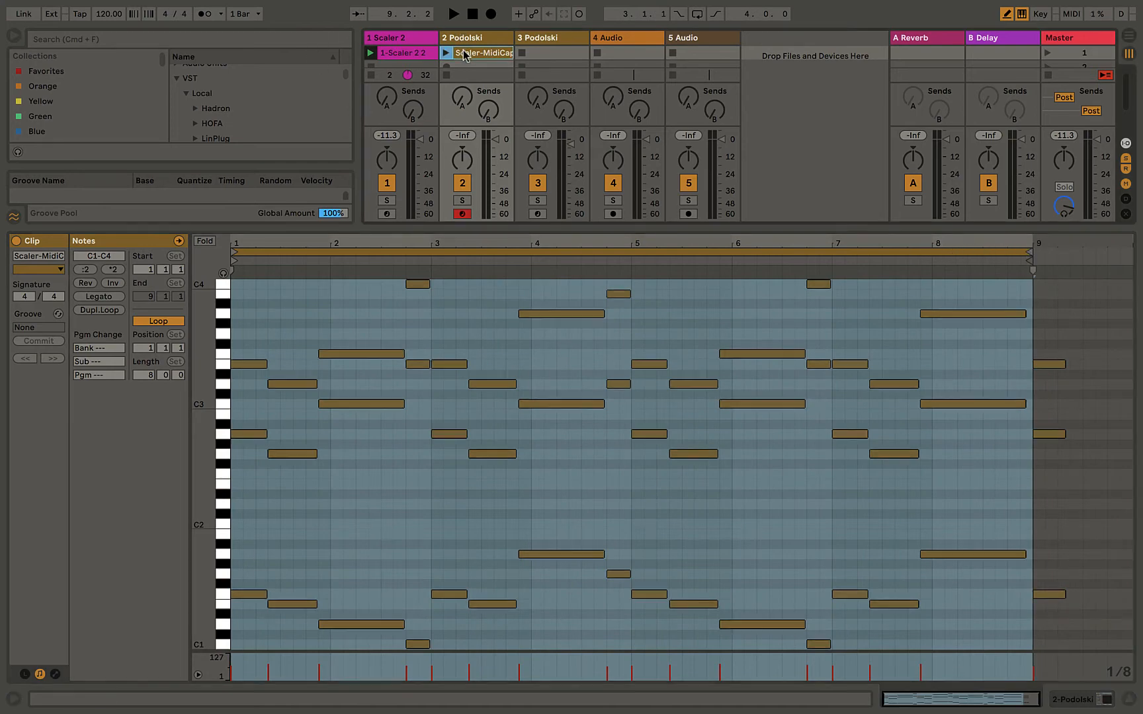
drag(465, 55, 531, 55)
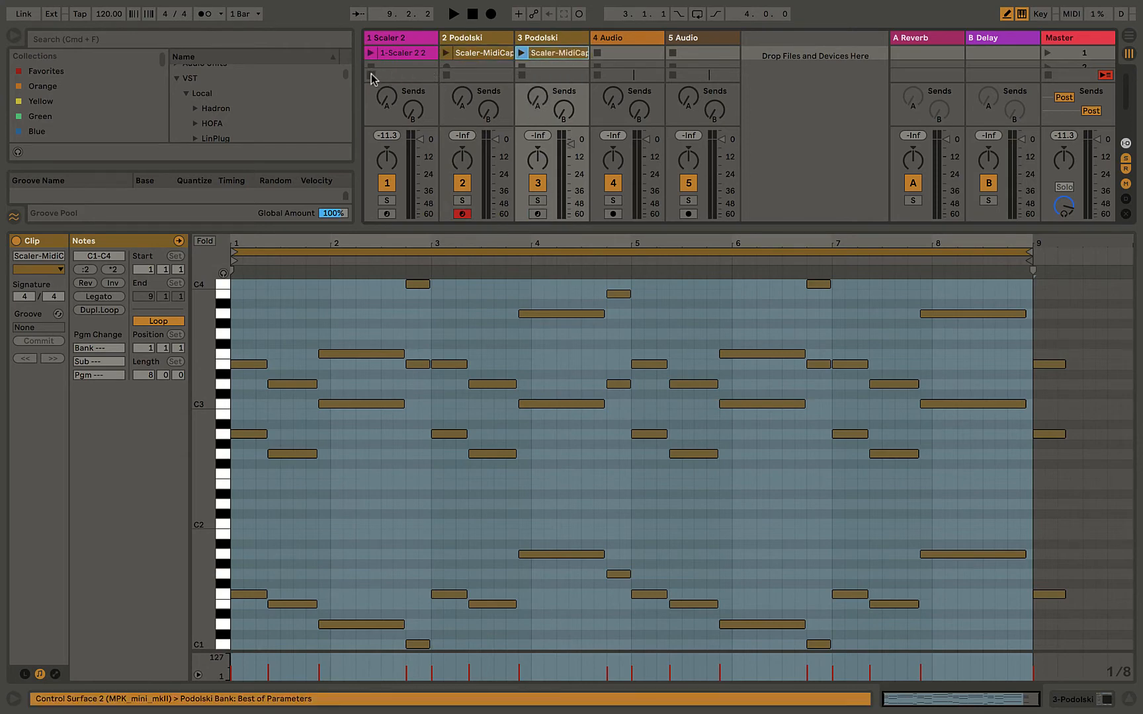
click(446, 54)
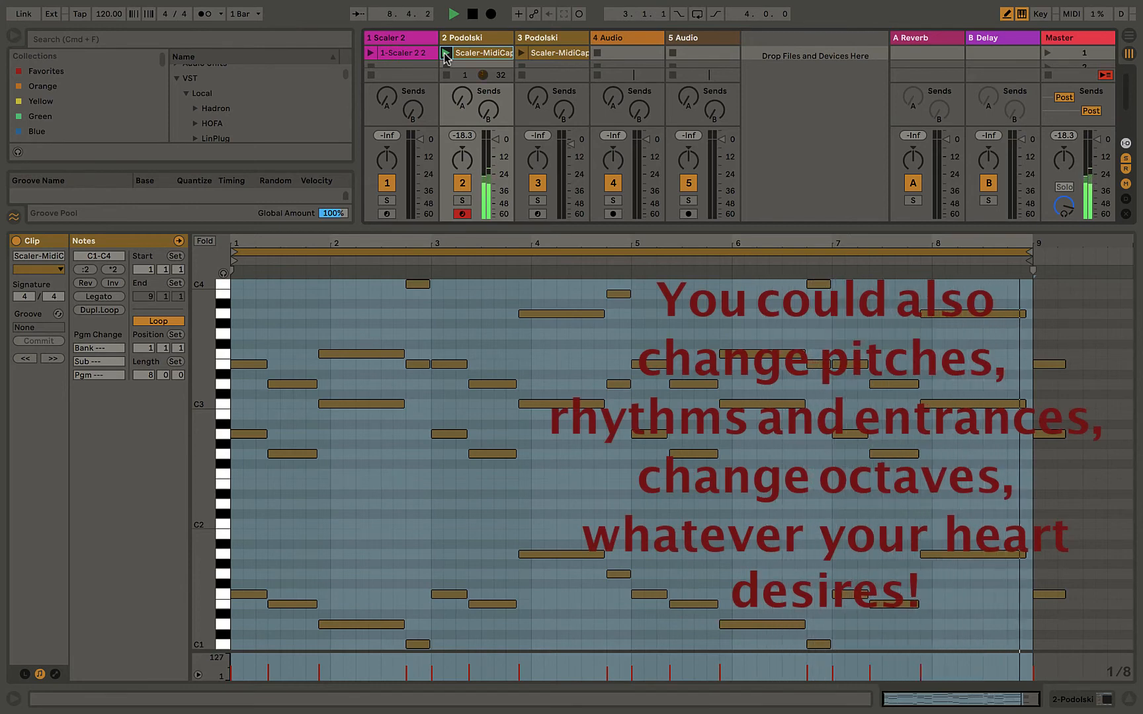
Audition the chord clip on 3 Podolski, stop, and insert a new 4 MIDI track
click(522, 53)
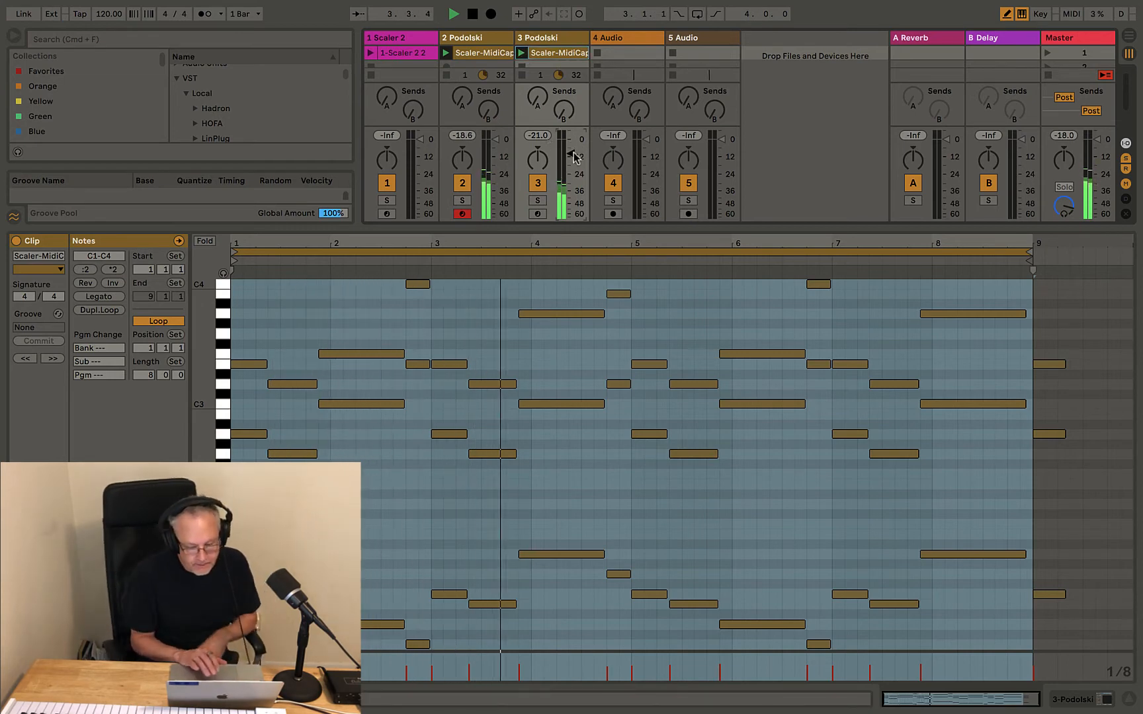
key(space)
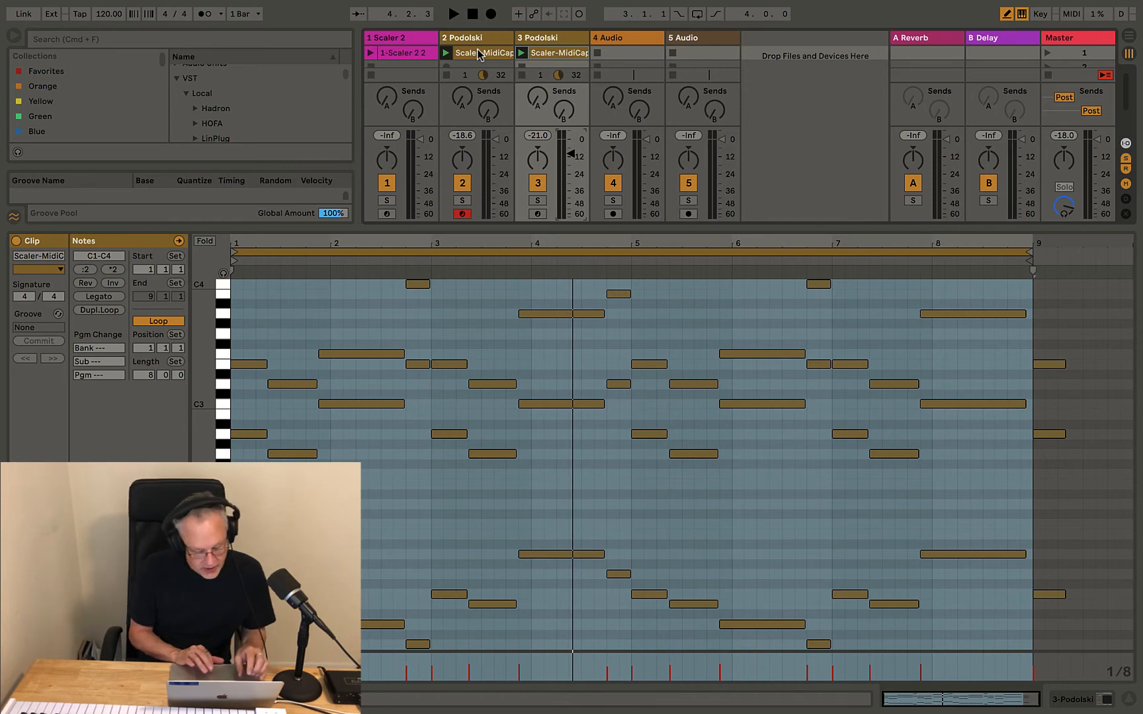
key(super+shift+t)
Load the Grand Piano Equal Bright instrument onto the new track 4
click(624, 38)
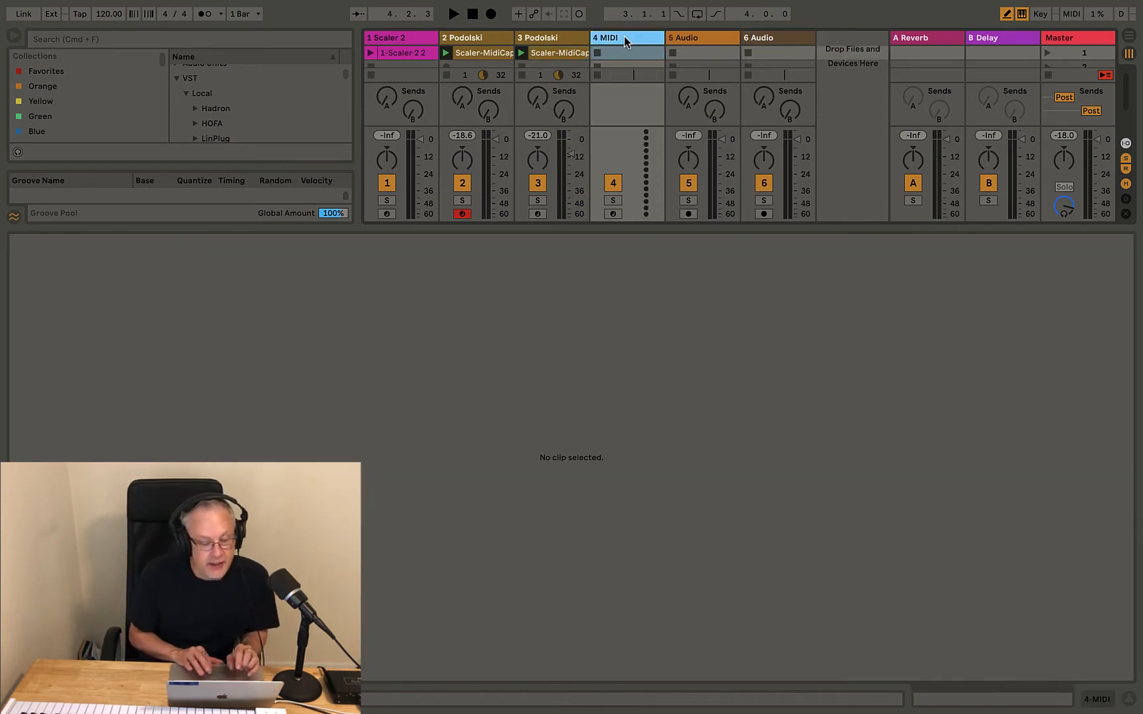
double_click(207, 229)
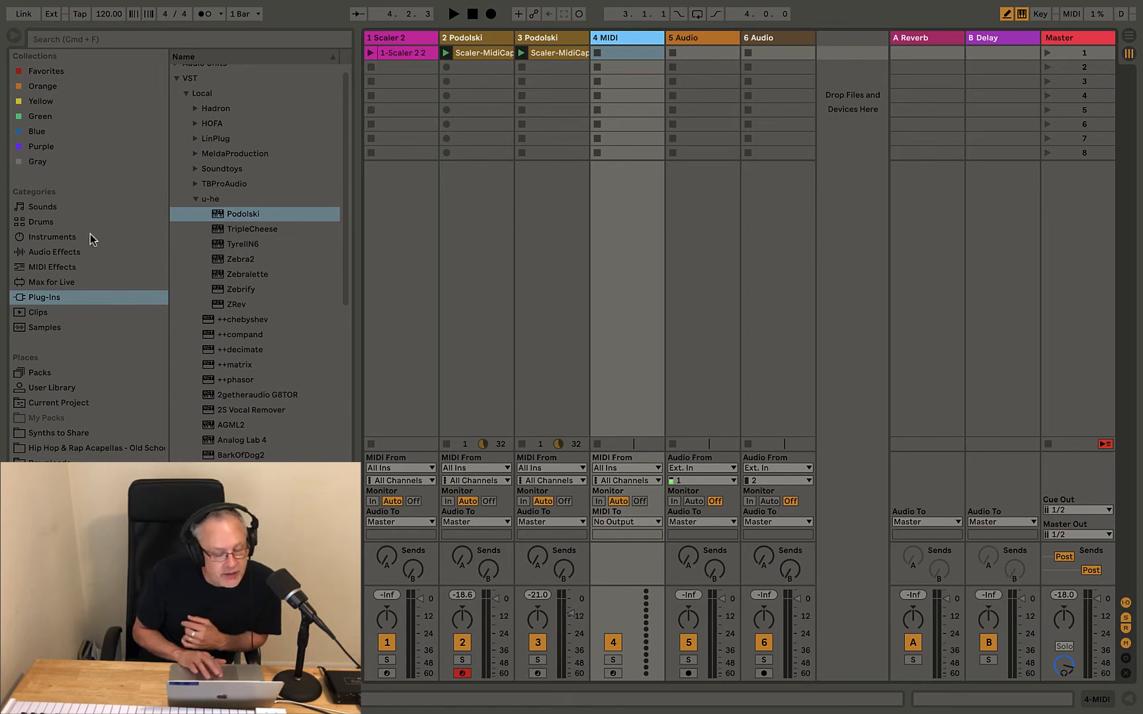
click(38, 239)
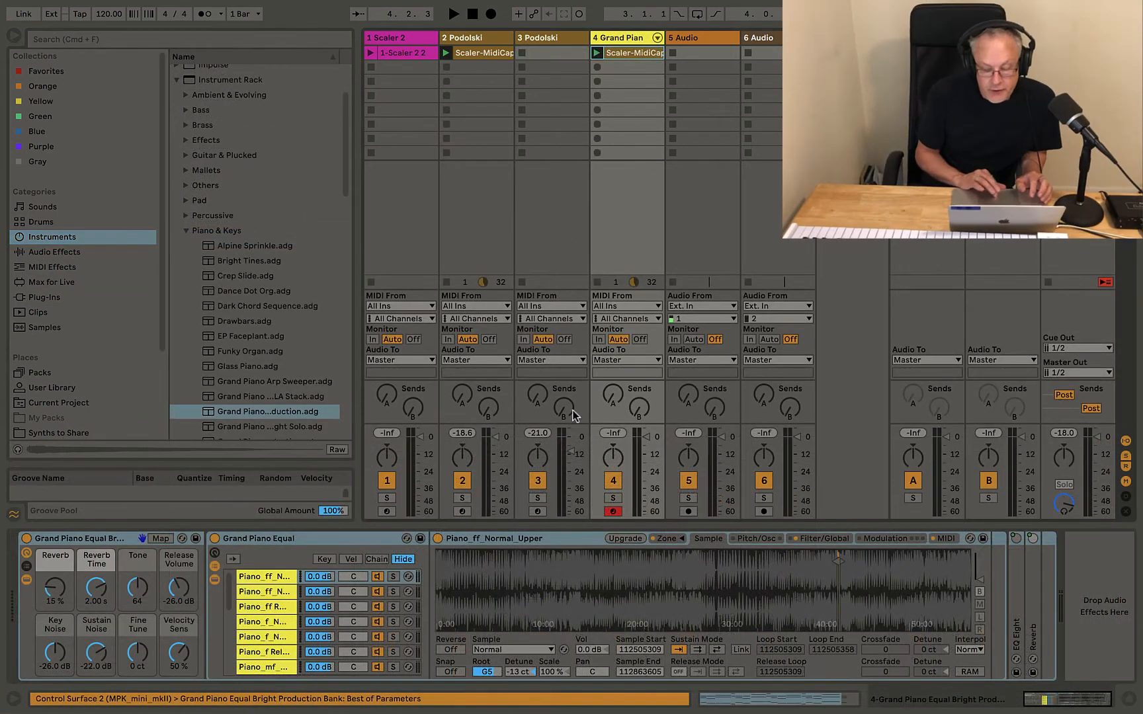
Solo the Grand Piano track and audition its chord clip, then show MIDI Effects
click(613, 497)
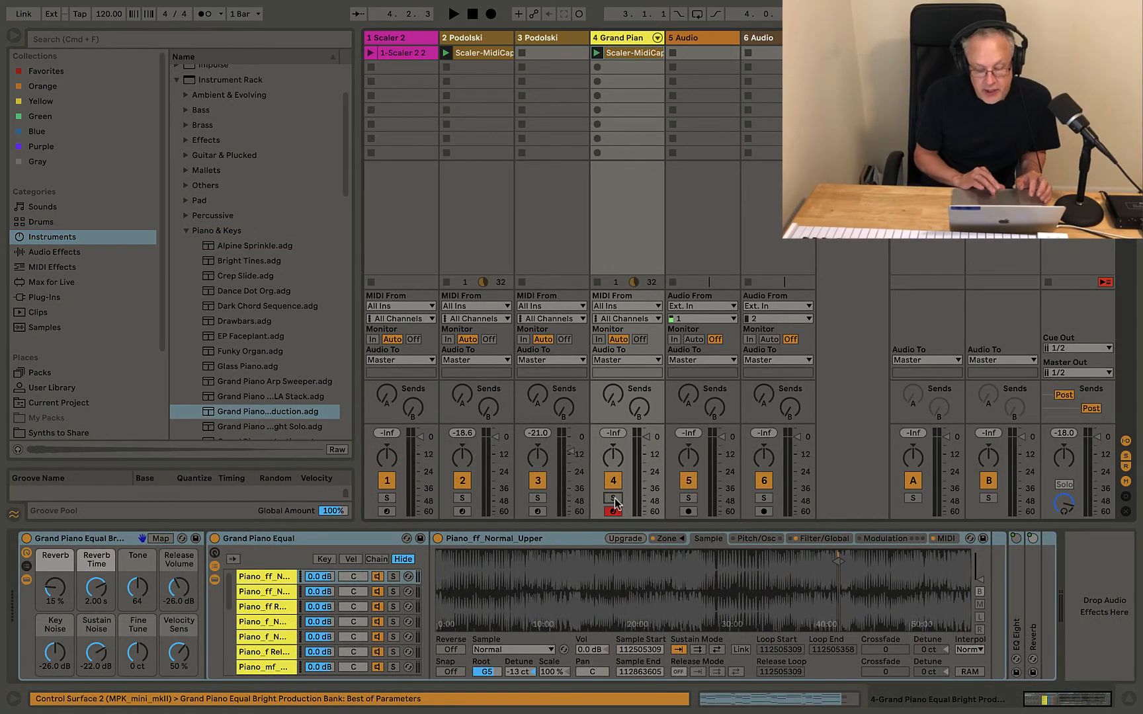
click(597, 53)
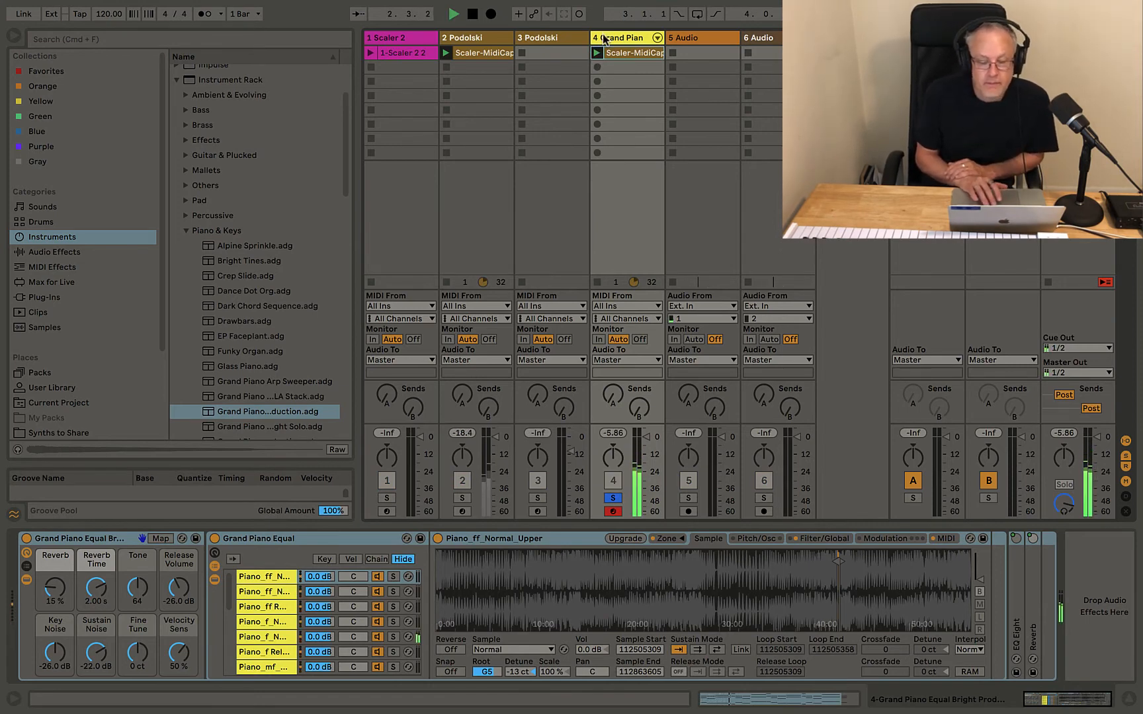
key(space)
click(603, 38)
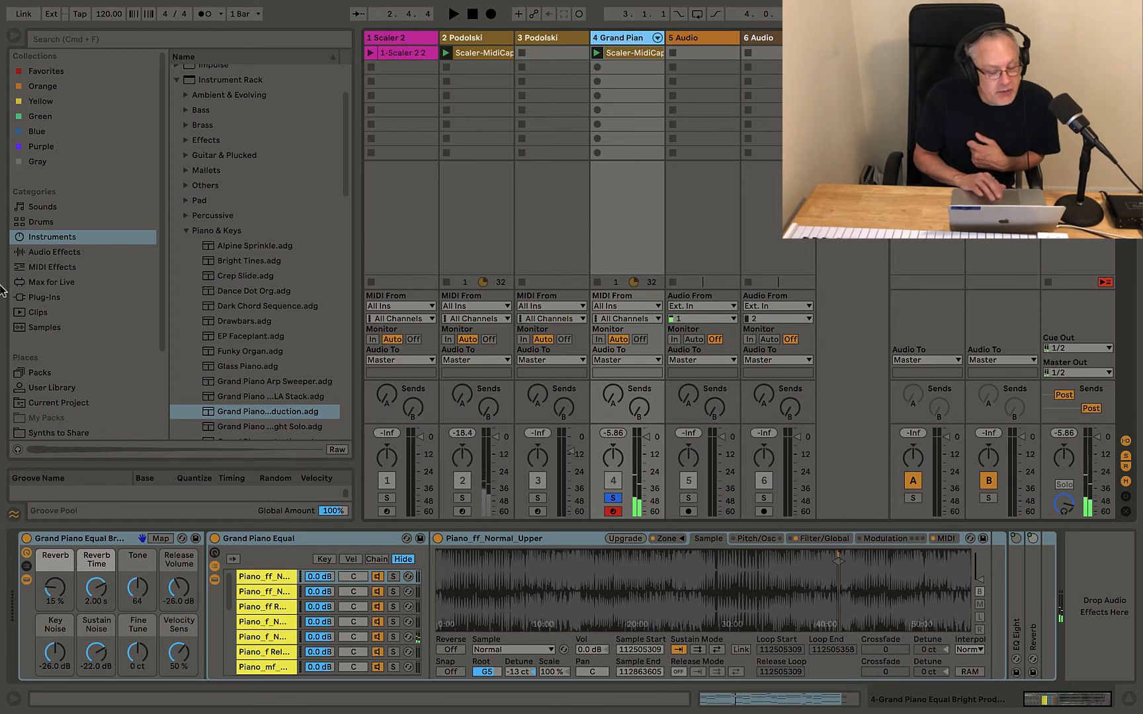
click(41, 267)
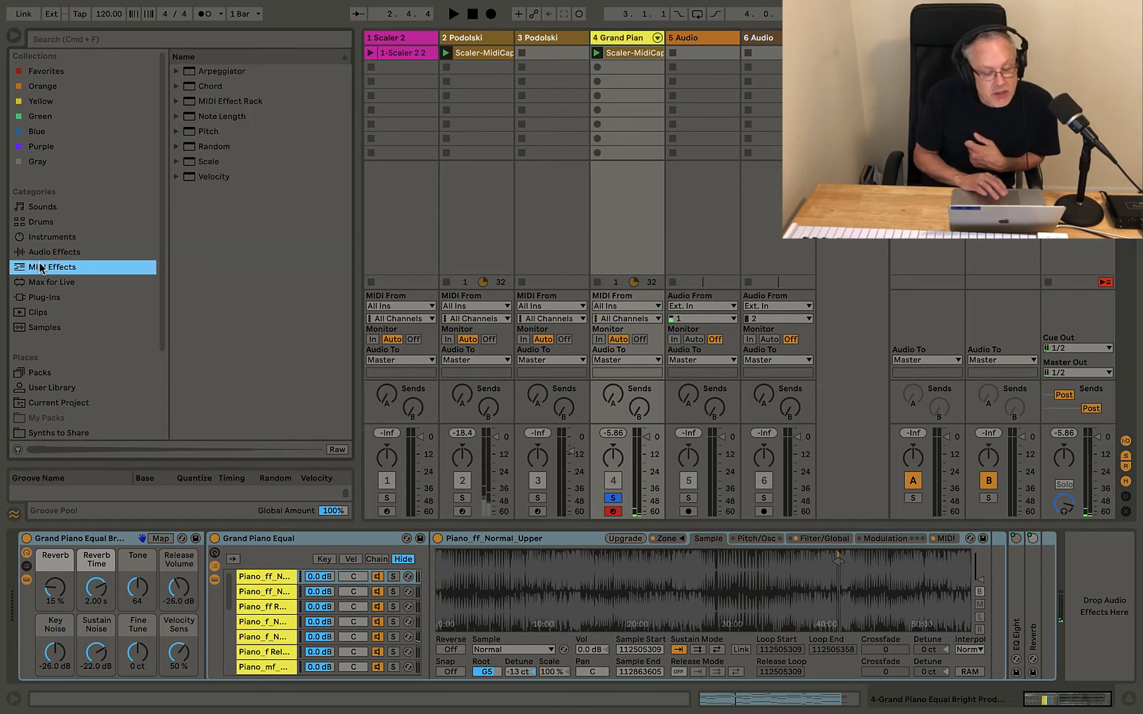
Add the Bach 16th arpeggiator preset before the Grand Piano and audition the arpeggiated chords
click(176, 71)
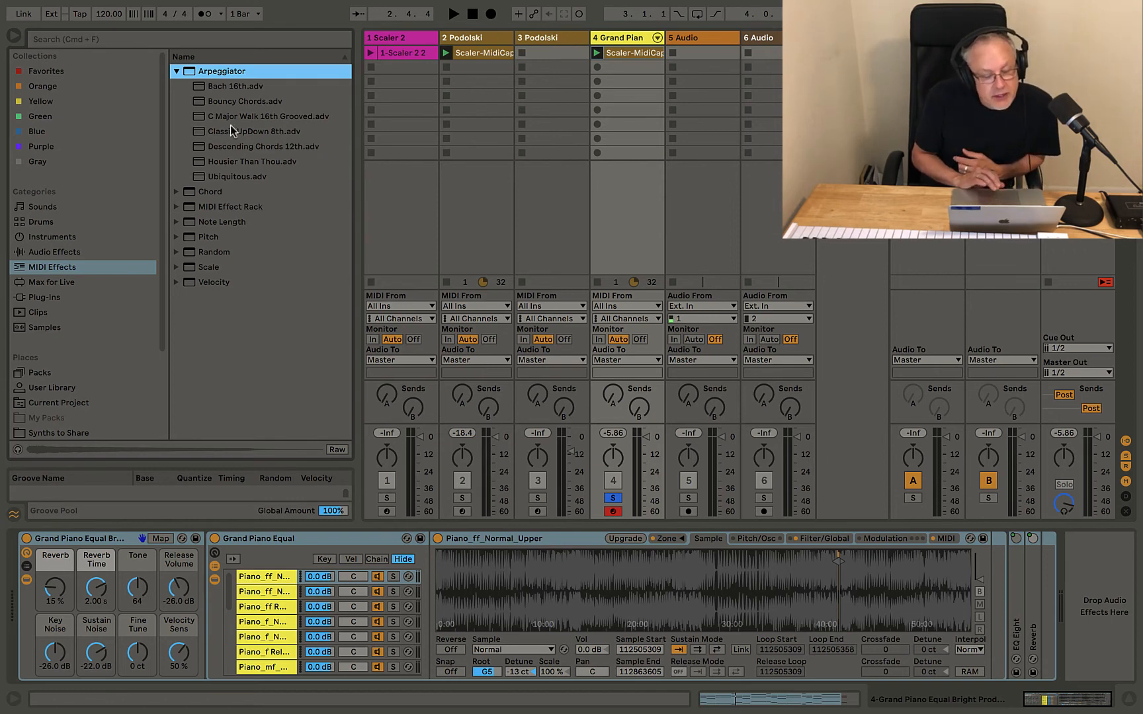
drag(193, 86, 311, 90)
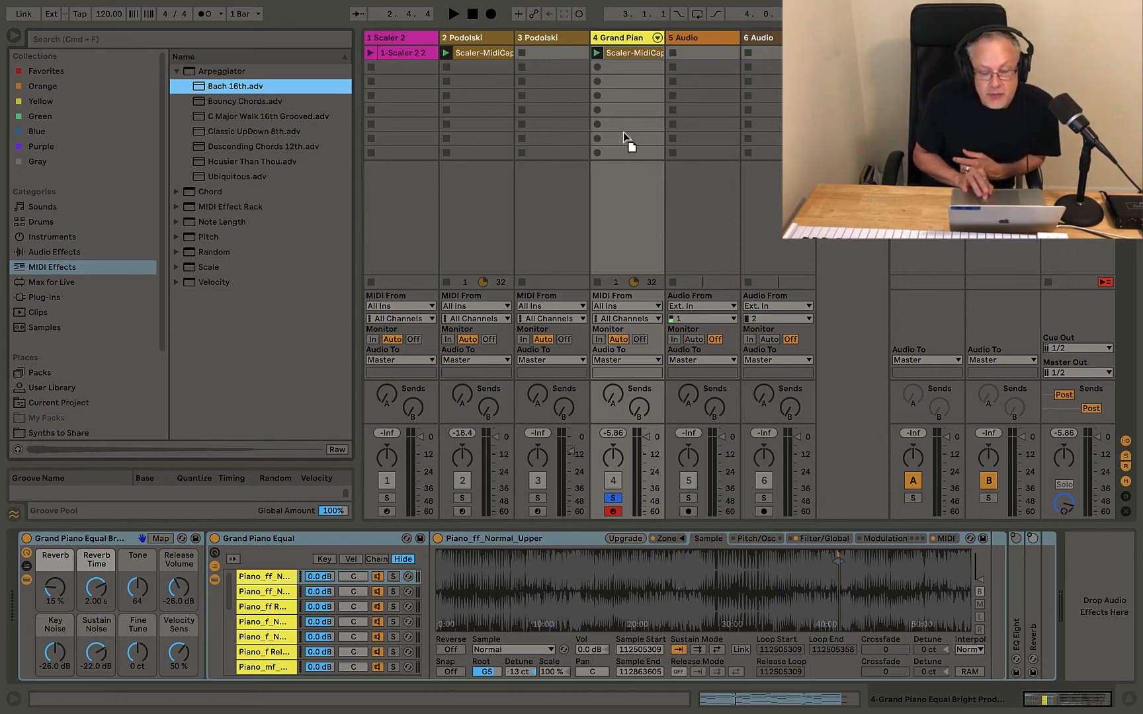
drag(622, 125, 623, 124)
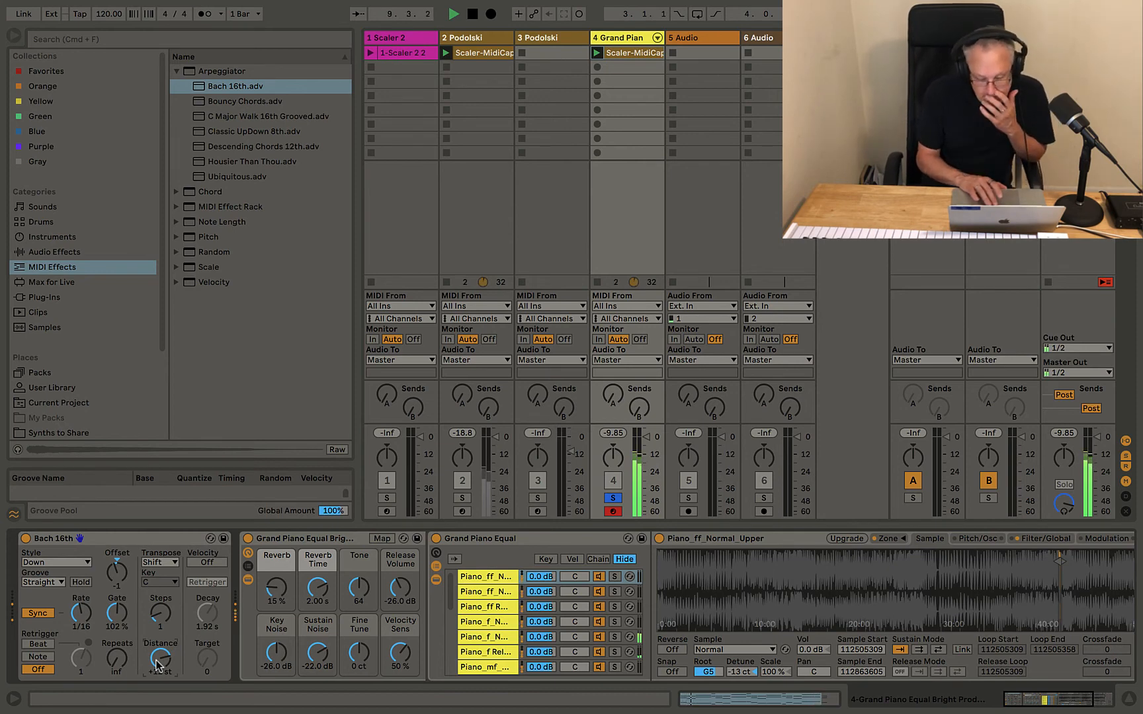
key(space)
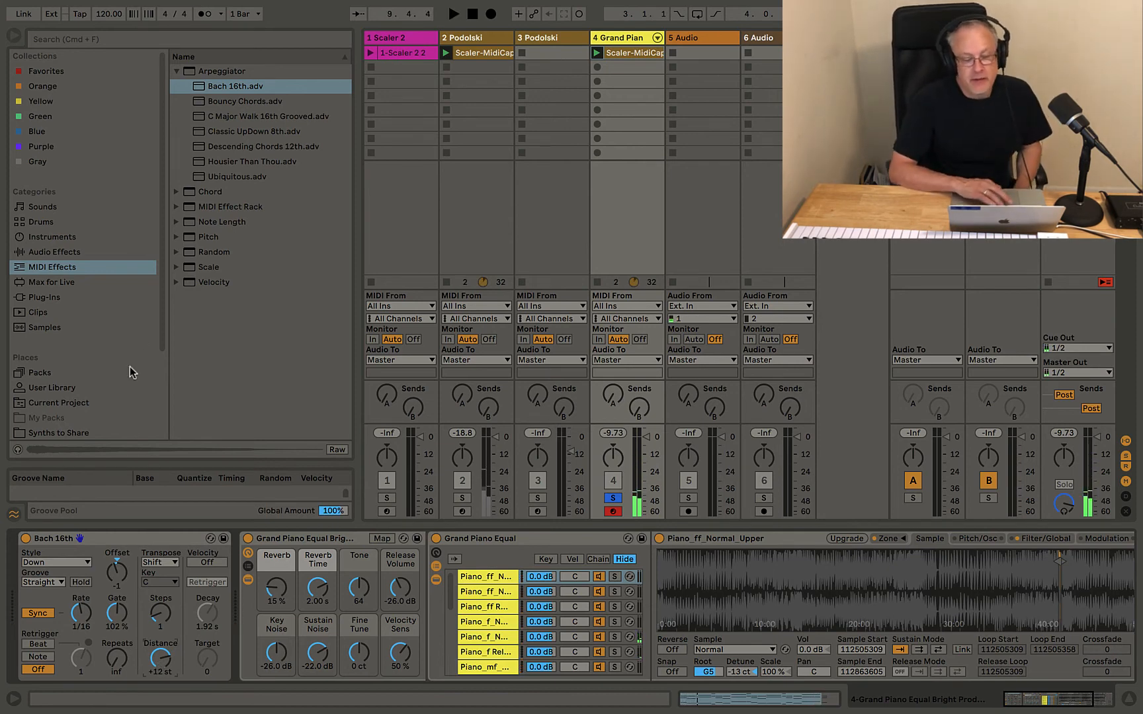
Turn off Solo on the Grand Piano track and close the Scaler plugin window
double_click(625, 52)
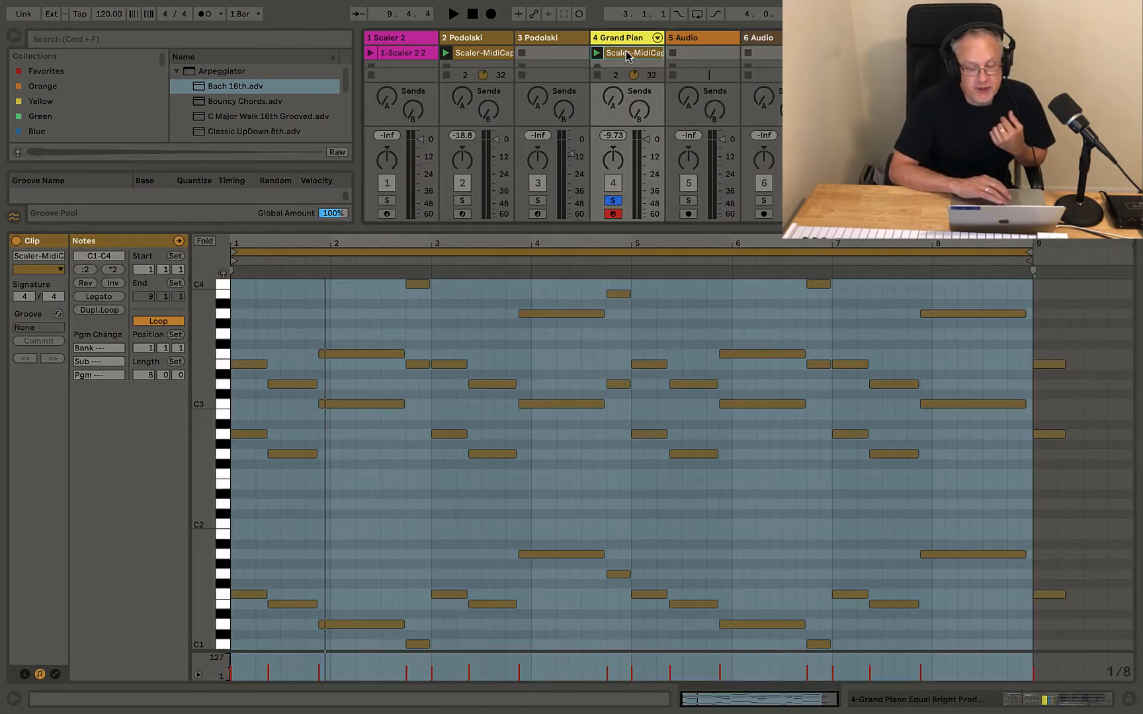
click(613, 201)
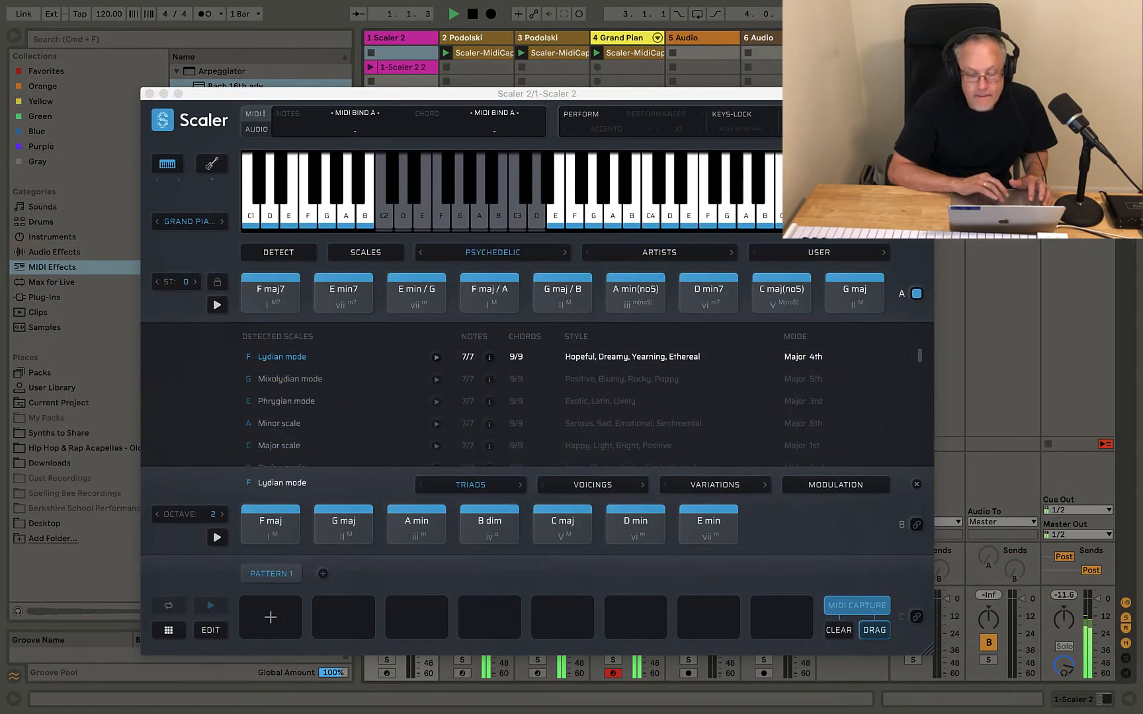
click(148, 94)
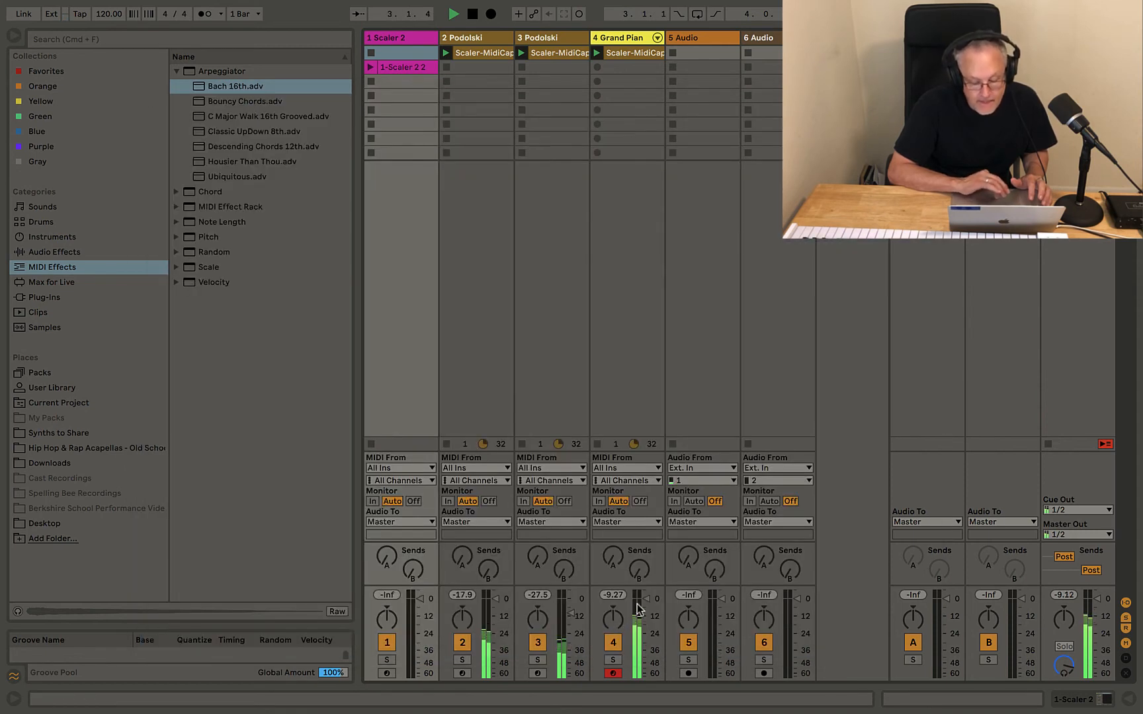